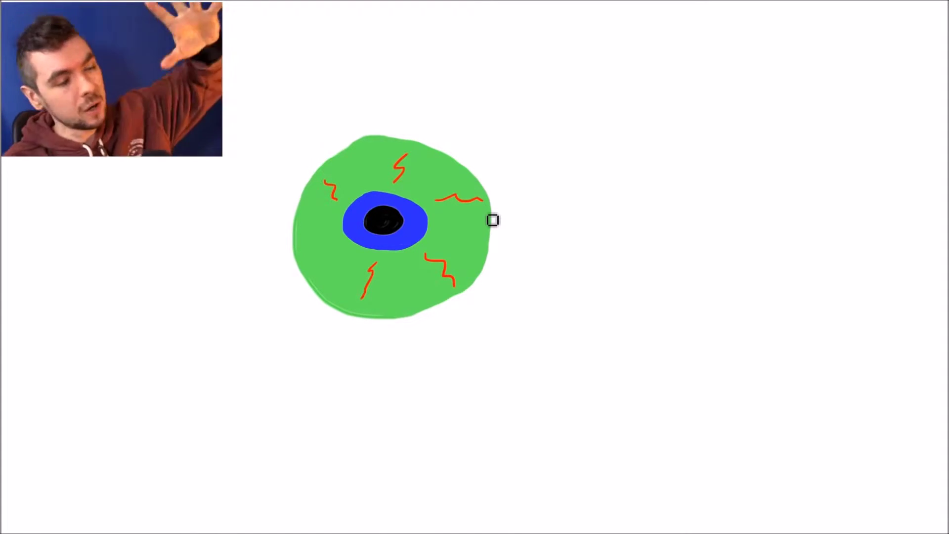
# - Add a red vein on the eyeball's lower left, plus a drip and highlights
pyautogui.moveTo(332, 244); pyautogui.dragTo(311, 281)
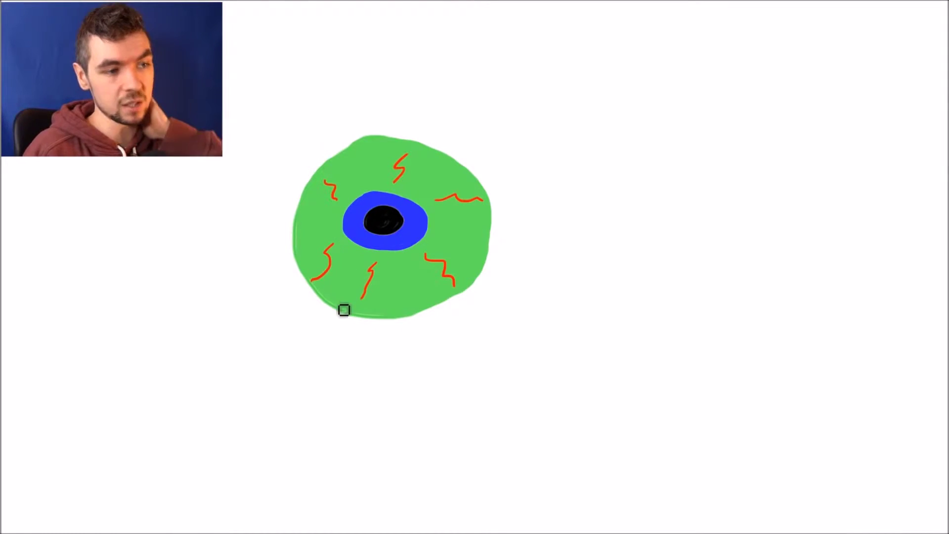
pyautogui.moveTo(375, 223); pyautogui.dragTo(372, 231)
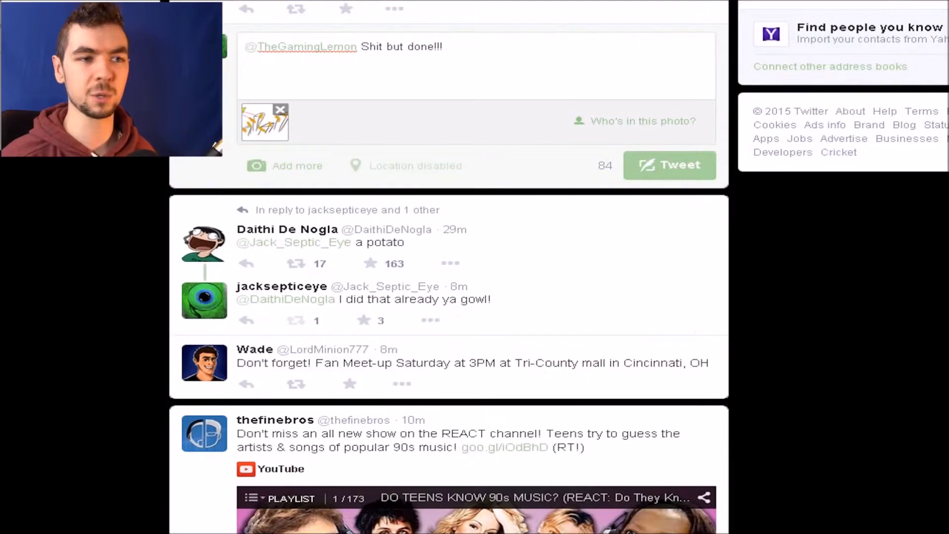
# - Post the reply with the tower drawing attached and view the drawing enlarged
pyautogui.click(646, 168)
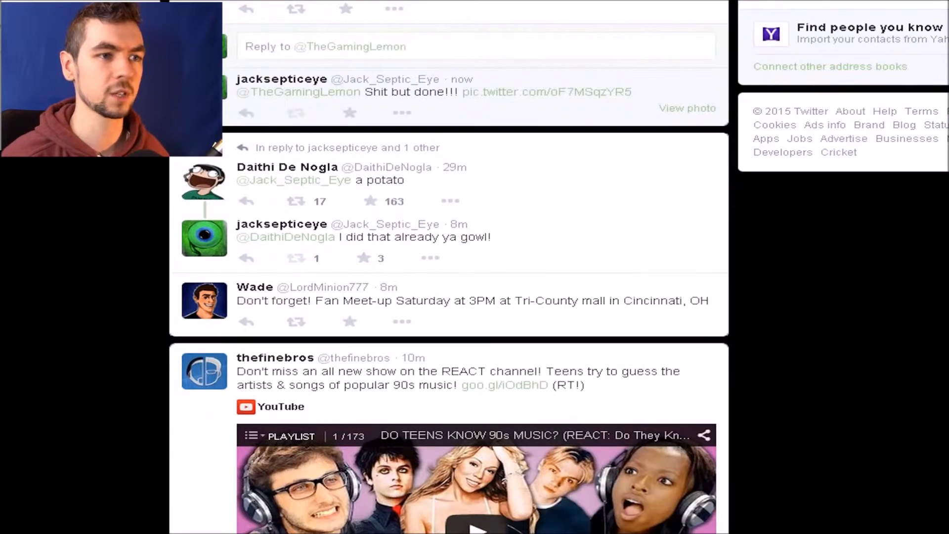
pyautogui.click(541, 120)
pyautogui.click(409, 210)
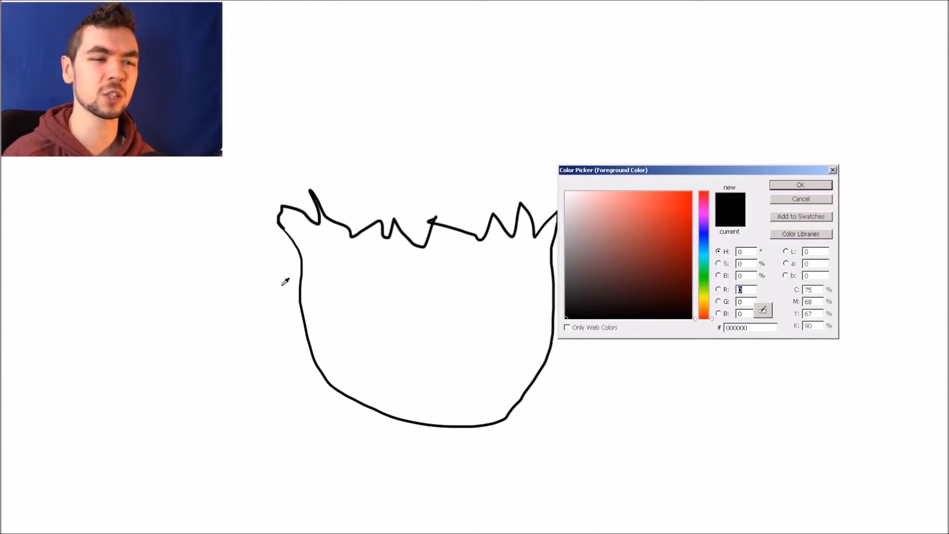
# - Shift the paint colour to olive and brush hair strands along the top of the head
pyautogui.click(704, 257)
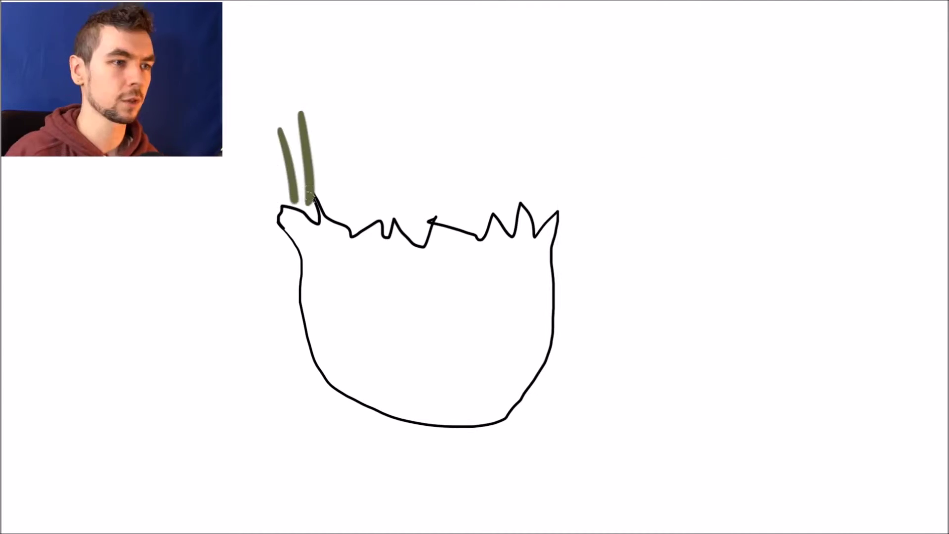
pyautogui.moveTo(320, 101); pyautogui.dragTo(323, 217)
pyautogui.moveTo(339, 79); pyautogui.dragTo(335, 208)
pyautogui.moveTo(362, 89); pyautogui.dragTo(373, 202)
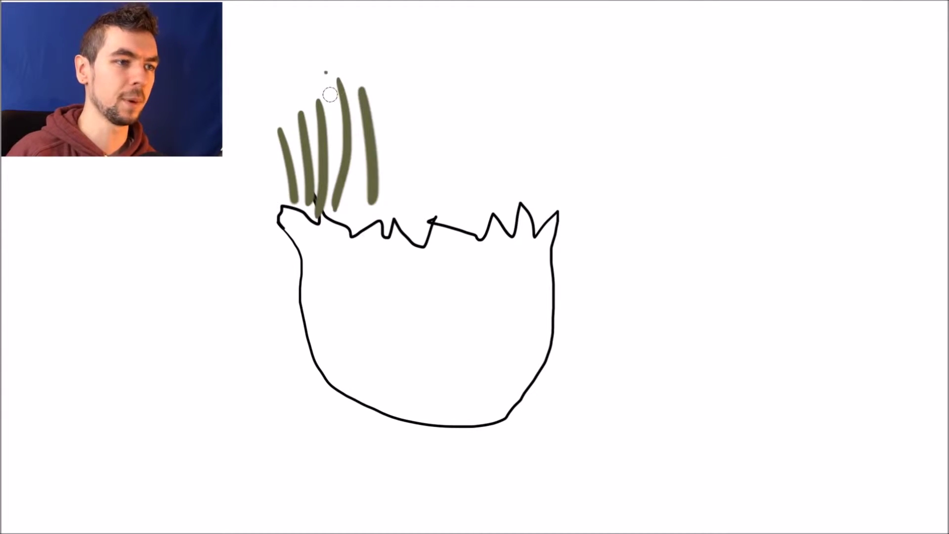
pyautogui.moveTo(325, 73); pyautogui.dragTo(355, 193)
pyautogui.moveTo(362, 87); pyautogui.dragTo(379, 200)
pyautogui.moveTo(281, 110); pyautogui.dragTo(296, 212)
pyautogui.moveTo(365, 144)
pyautogui.mouseDown()
pyautogui.moveTo(314, 170)
pyautogui.moveTo(326, 188)
pyautogui.moveTo(414, 172)
pyautogui.moveTo(390, 213)
pyautogui.mouseUp()
pyautogui.moveTo(404, 52)
pyautogui.mouseDown()
pyautogui.moveTo(415, 205)
pyautogui.moveTo(393, 225)
pyautogui.mouseUp()
pyautogui.moveTo(442, 105); pyautogui.dragTo(437, 236)
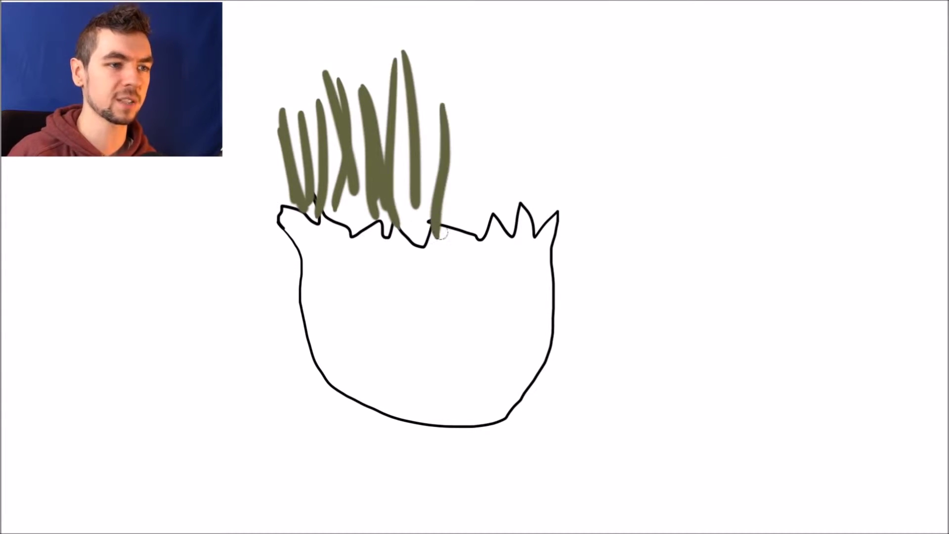
# - Extend the olive hair over the head's right half and thicken it with more strands
pyautogui.moveTo(469, 126); pyautogui.dragTo(470, 220)
pyautogui.moveTo(520, 106); pyautogui.dragTo(515, 225)
pyautogui.moveTo(563, 123); pyautogui.dragTo(542, 213)
pyautogui.moveTo(482, 75); pyautogui.dragTo(473, 210)
pyautogui.moveTo(440, 65); pyautogui.dragTo(438, 181)
pyautogui.moveTo(403, 94); pyautogui.dragTo(396, 223)
pyautogui.moveTo(448, 84); pyautogui.dragTo(419, 225)
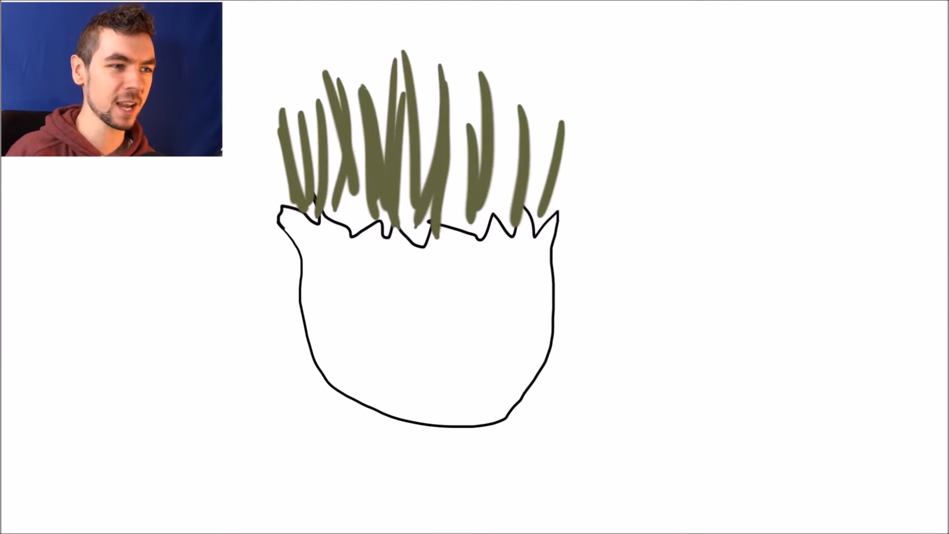
pyautogui.moveTo(364, 96); pyautogui.dragTo(344, 193)
pyautogui.moveTo(329, 114)
pyautogui.mouseDown()
pyautogui.moveTo(339, 213)
pyautogui.moveTo(352, 227)
pyautogui.mouseUp()
pyautogui.moveTo(452, 91); pyautogui.dragTo(449, 158)
pyautogui.moveTo(482, 81); pyautogui.dragTo(447, 213)
pyautogui.moveTo(549, 99); pyautogui.dragTo(526, 212)
pyautogui.moveTo(509, 99); pyautogui.dragTo(487, 217)
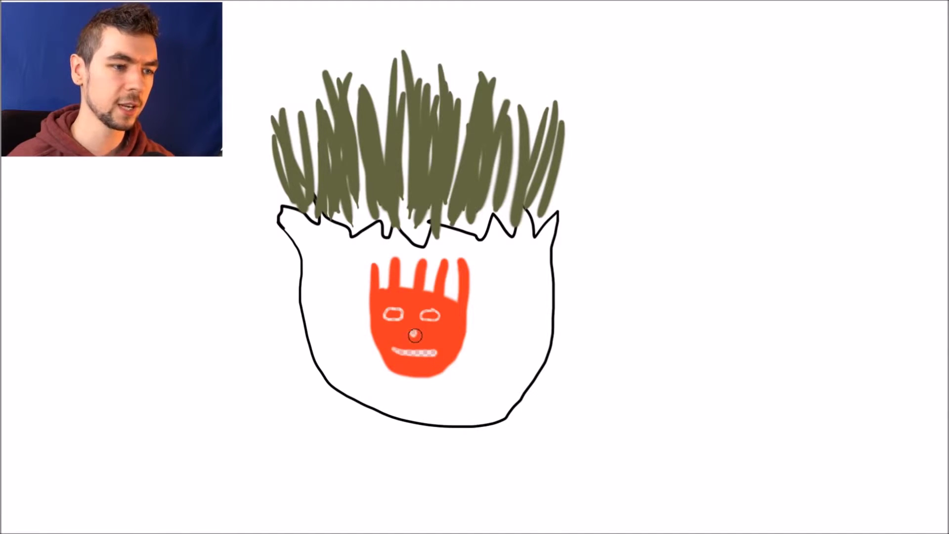
# - Handwrite the name 'Wilson' beside the drawing
pyautogui.moveTo(592, 237); pyautogui.dragTo(658, 284)
pyautogui.moveTo(684, 233); pyautogui.dragTo(702, 292)
pyautogui.moveTo(712, 287)
pyautogui.mouseDown()
pyautogui.moveTo(754, 301)
pyautogui.moveTo(807, 297)
pyautogui.mouseUp()
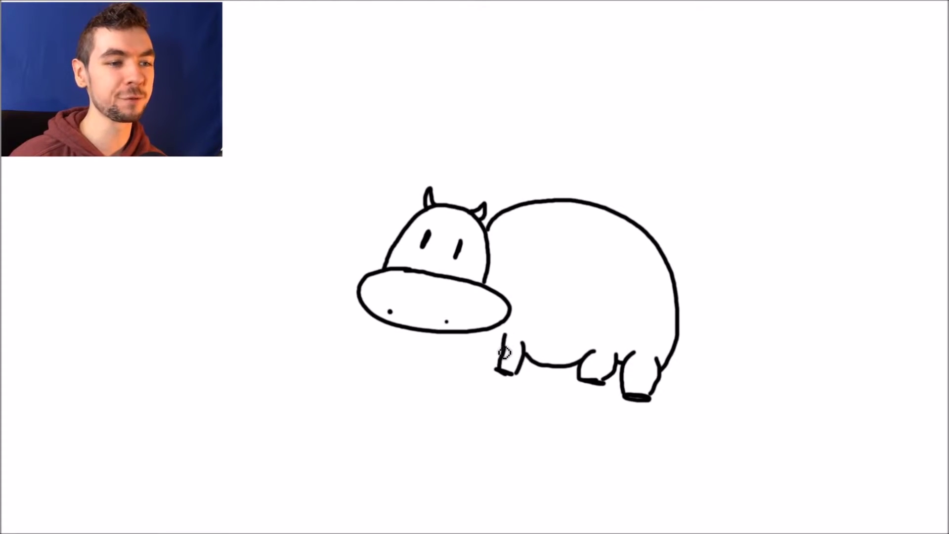
# - Add another front leg and a curly tufted tail to the hippo
pyautogui.moveTo(490, 341)
pyautogui.mouseDown()
pyautogui.moveTo(485, 364)
pyautogui.moveTo(492, 347)
pyautogui.mouseUp()
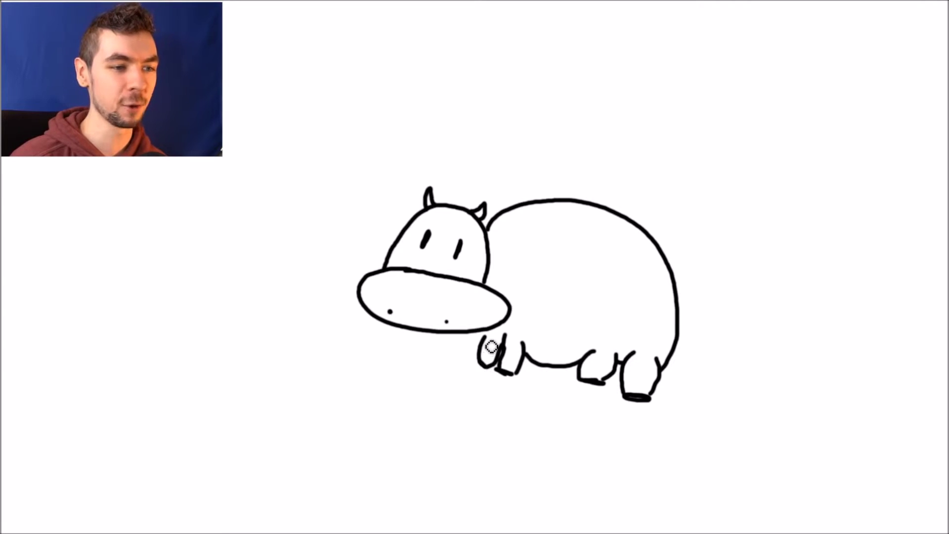
pyautogui.moveTo(676, 285); pyautogui.dragTo(730, 291)
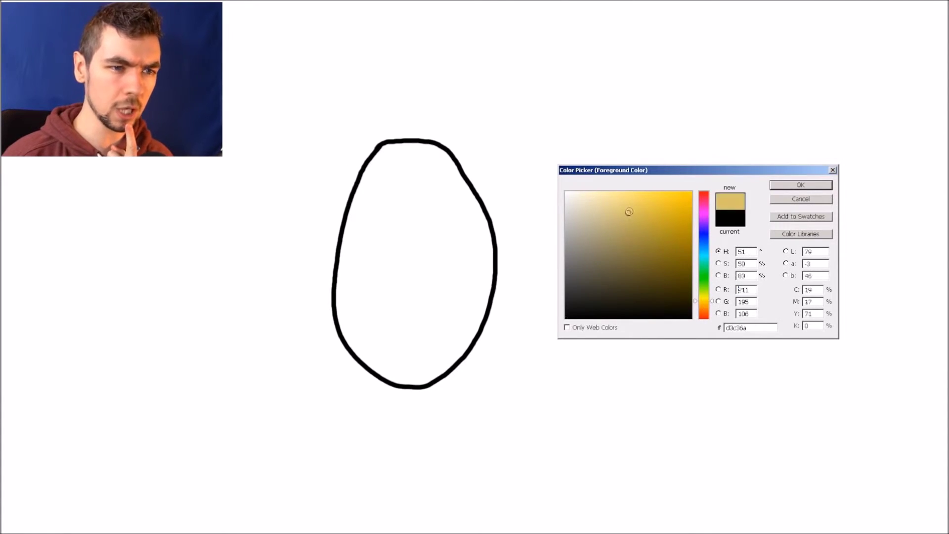
# - Pick a muted mustard tan (cabd72) as the sombrero colour
pyautogui.moveTo(629, 212)
pyautogui.mouseDown()
pyautogui.moveTo(632, 188)
pyautogui.moveTo(629, 218)
pyautogui.moveTo(620, 218)
pyautogui.mouseUp()
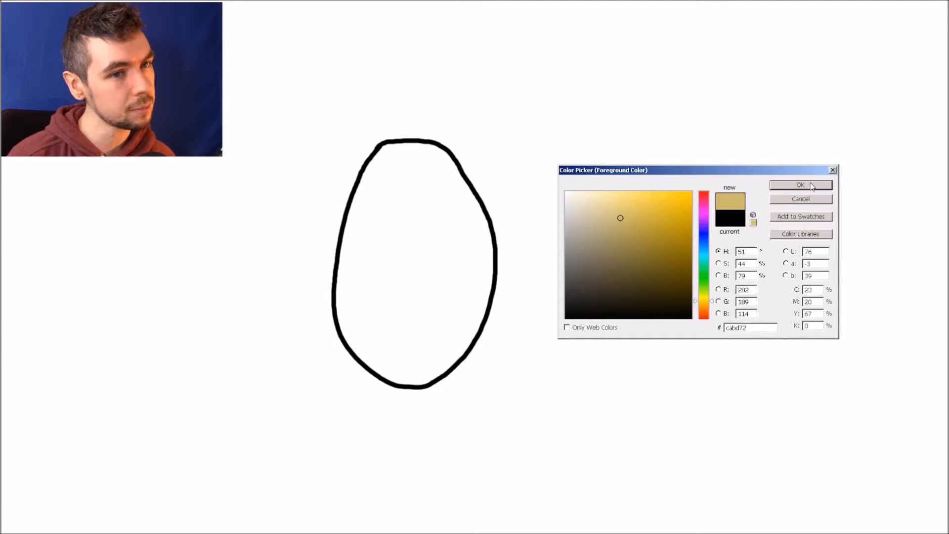